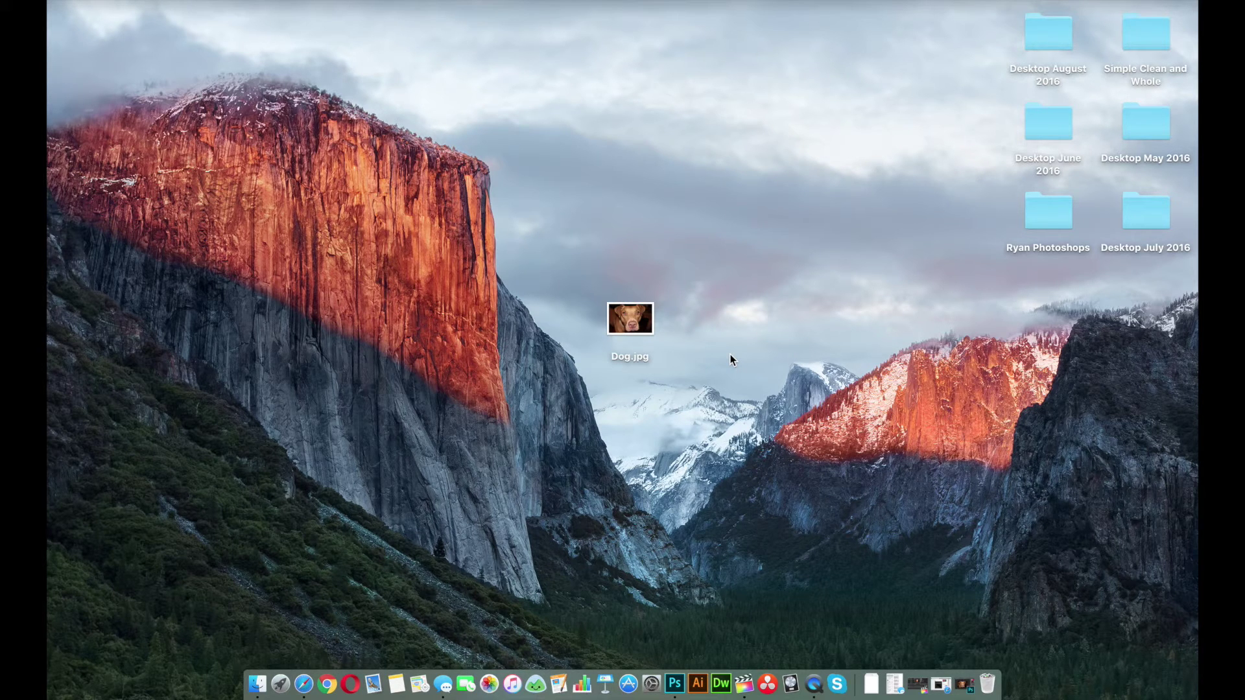
- Quick-look Dog.jpg on the desktop, then restore the Doggo.jpg Photoshop window and reposition it
left_click(632, 321)
key("space")
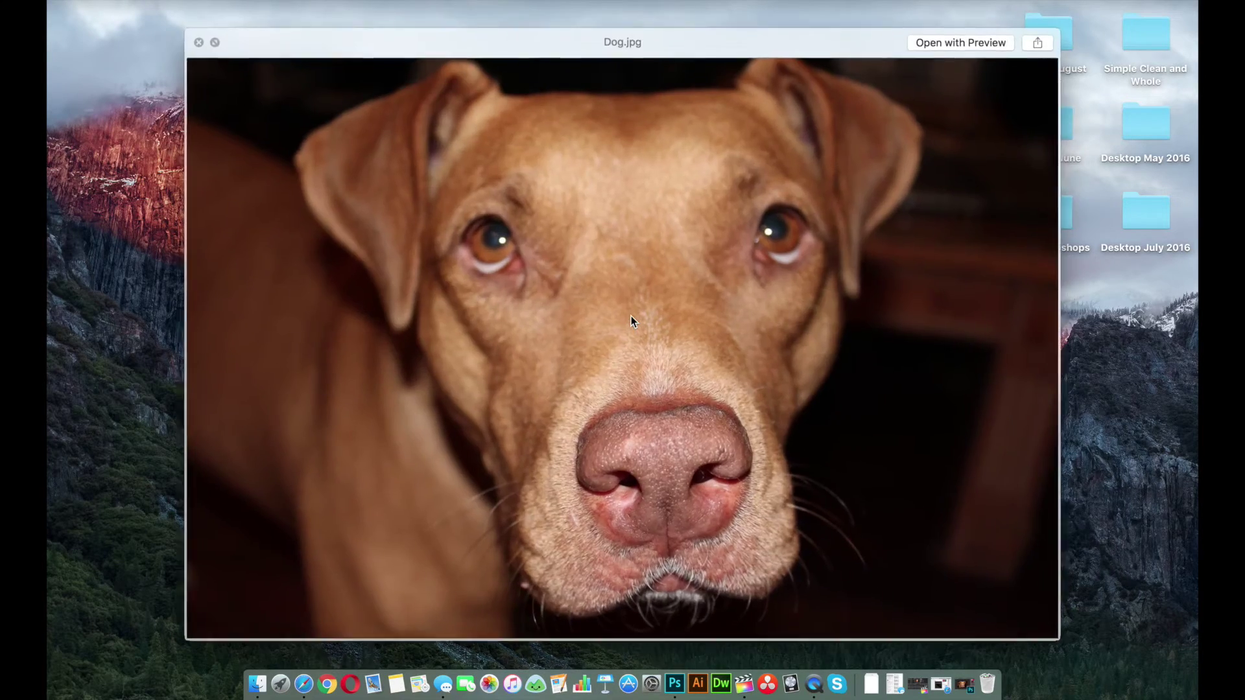
key("space")
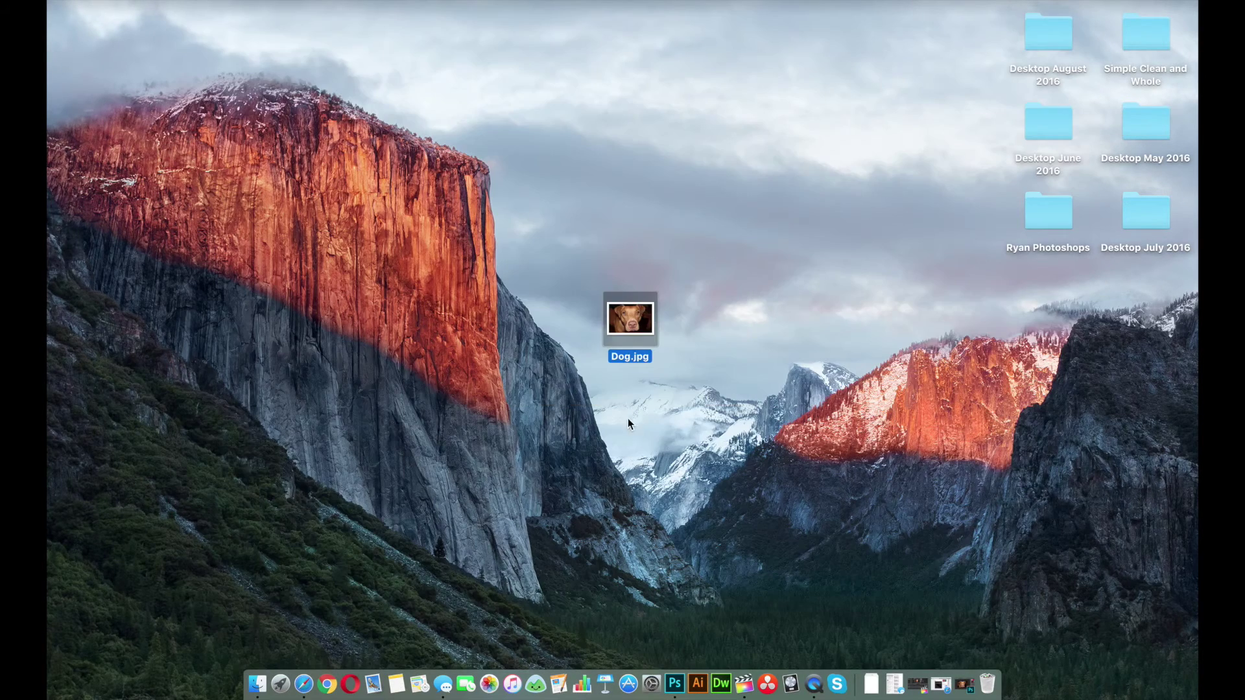
left_click(675, 684)
left_click_drag(262, 13, 255, 17)
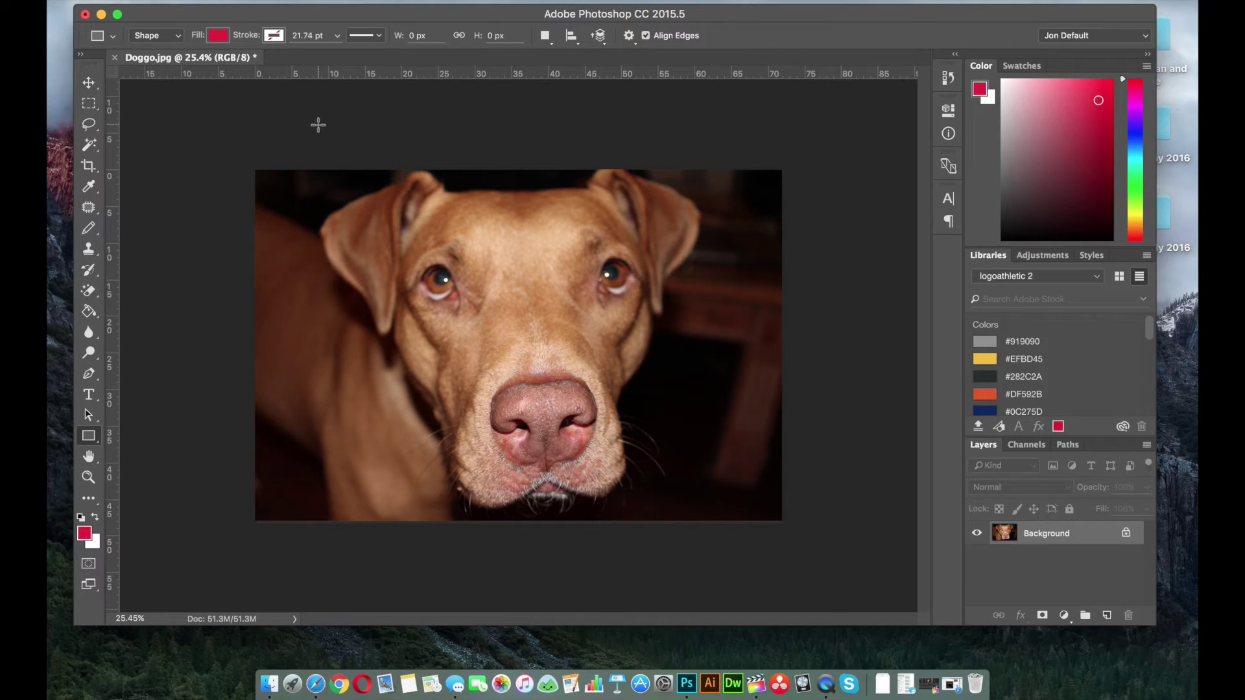
- Open File > Export > Export As for Doggo and choose PNG as the format
left_click(195, 2)
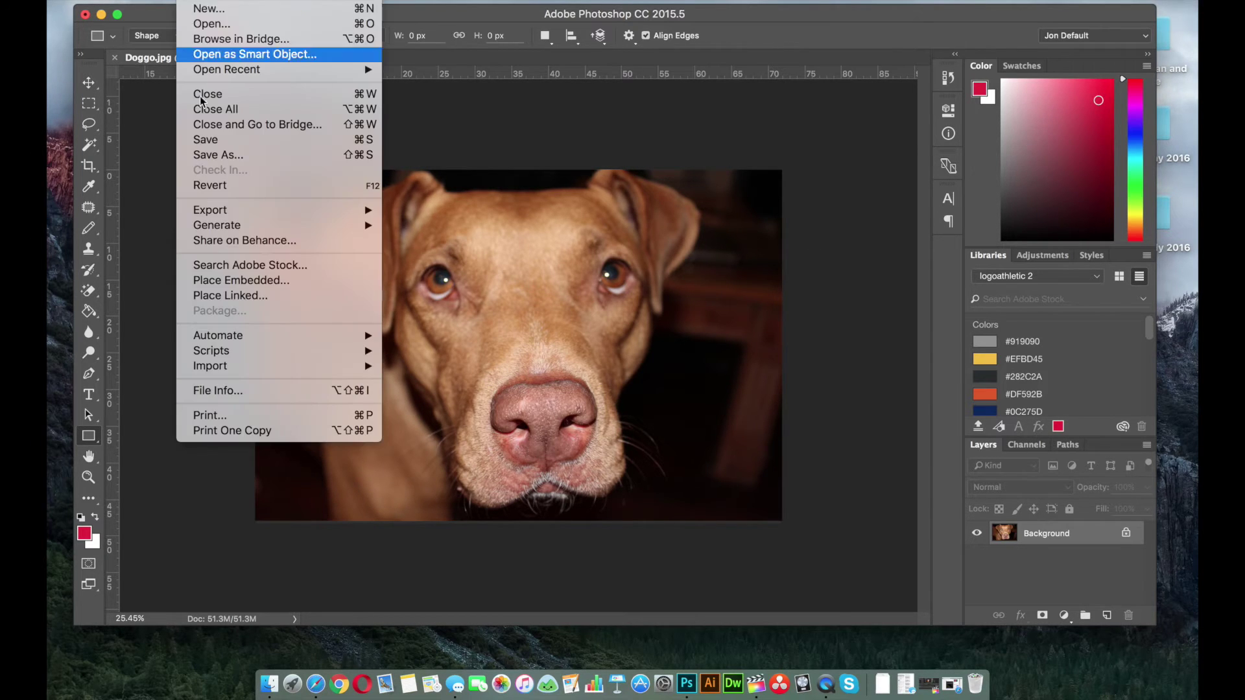
mouse_move(212, 215)
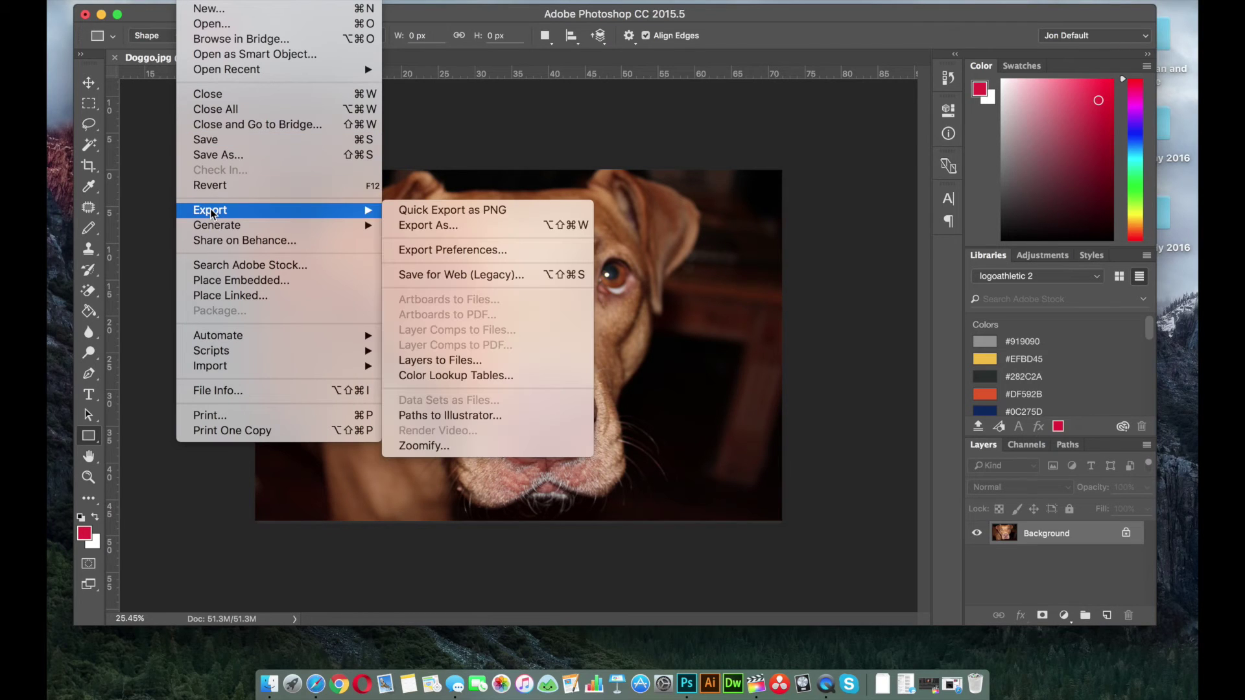
left_click(465, 232)
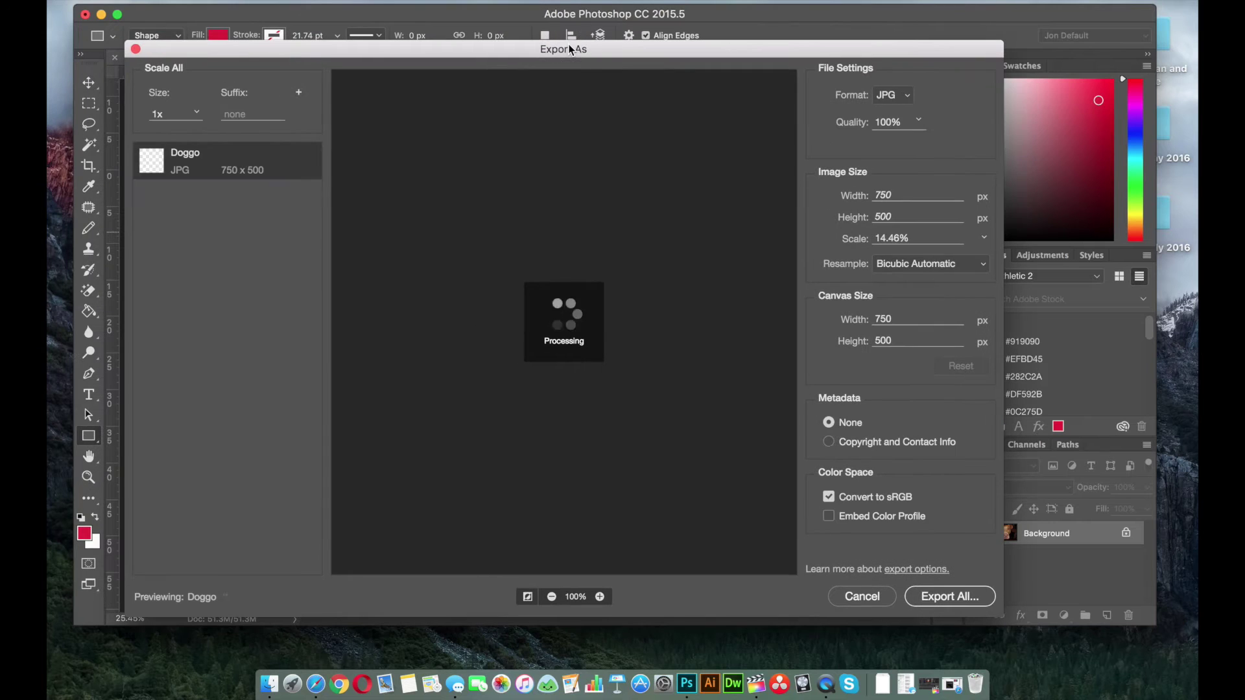
left_click(901, 95)
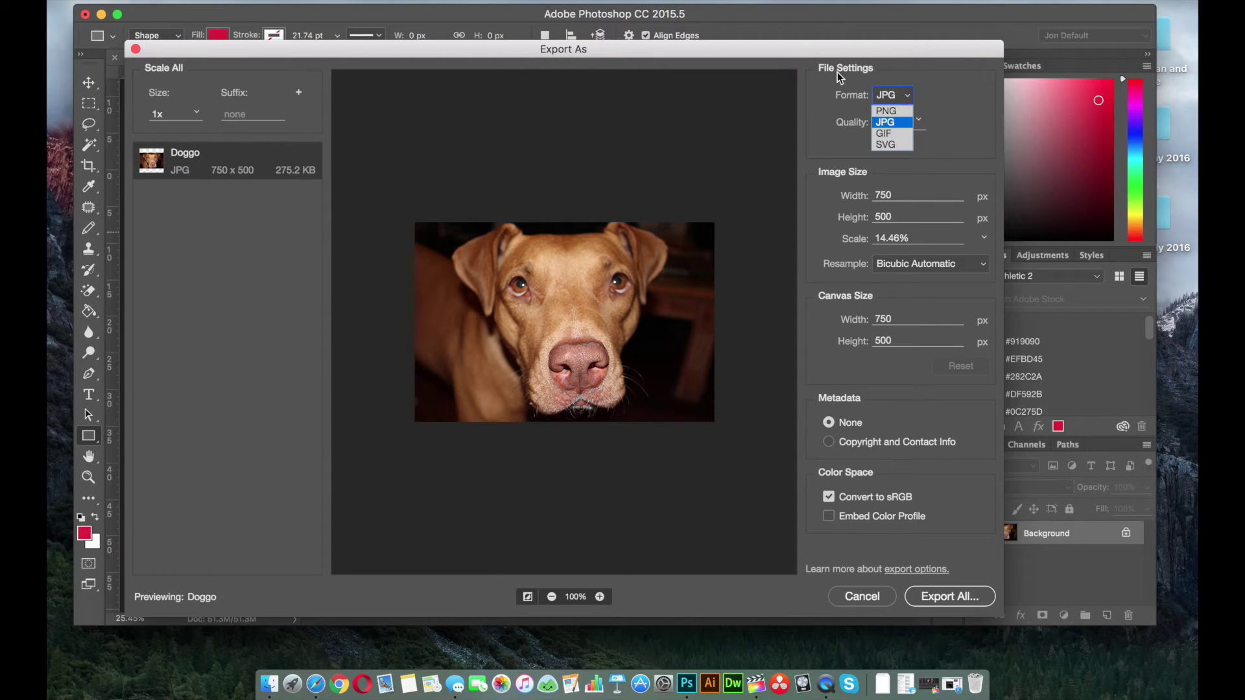
left_click(906, 112)
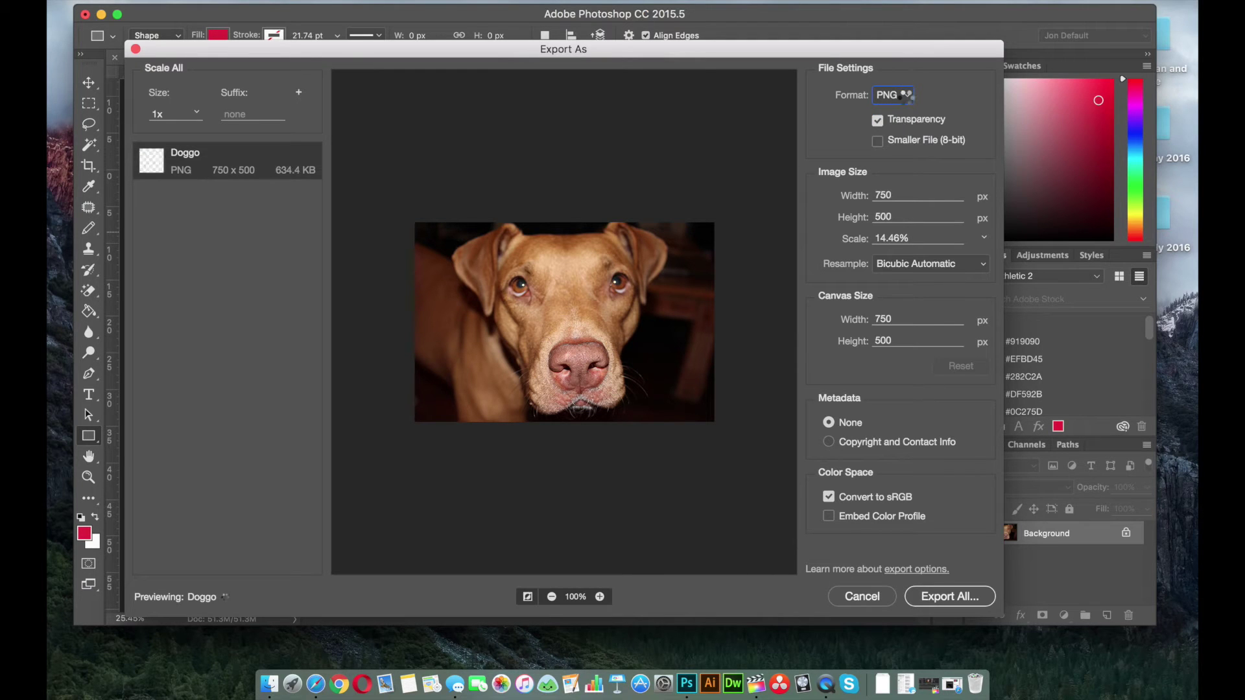
left_click(906, 95)
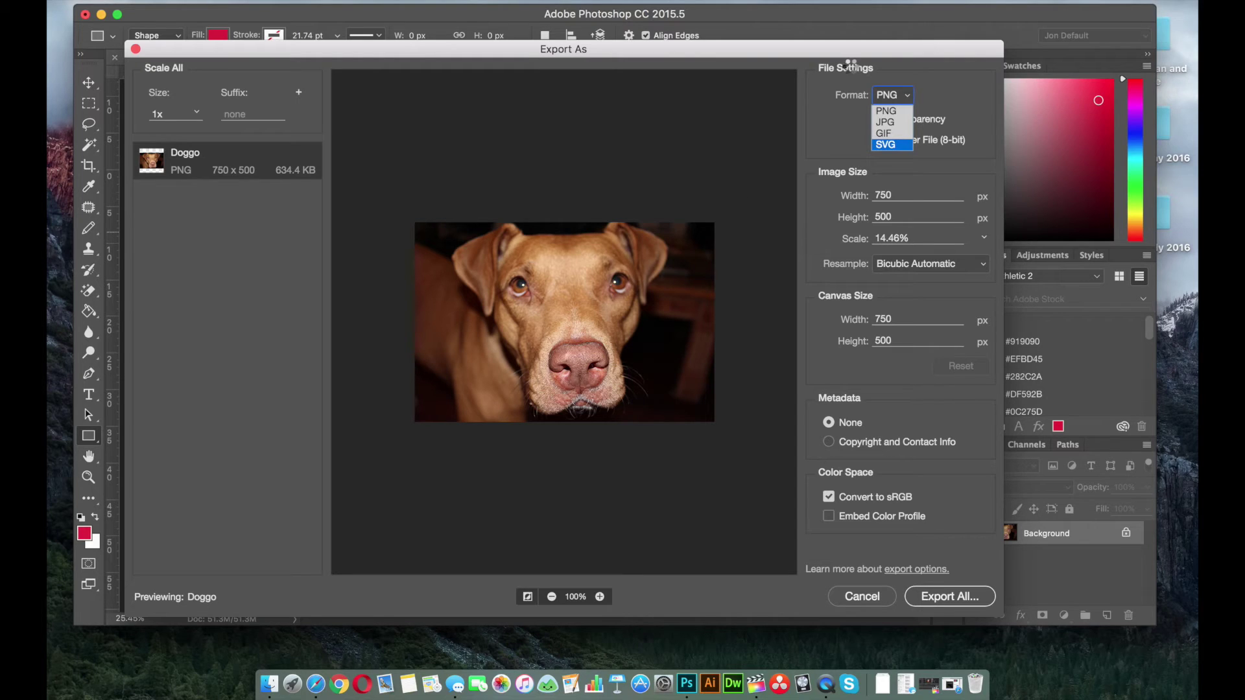
left_click(979, 89)
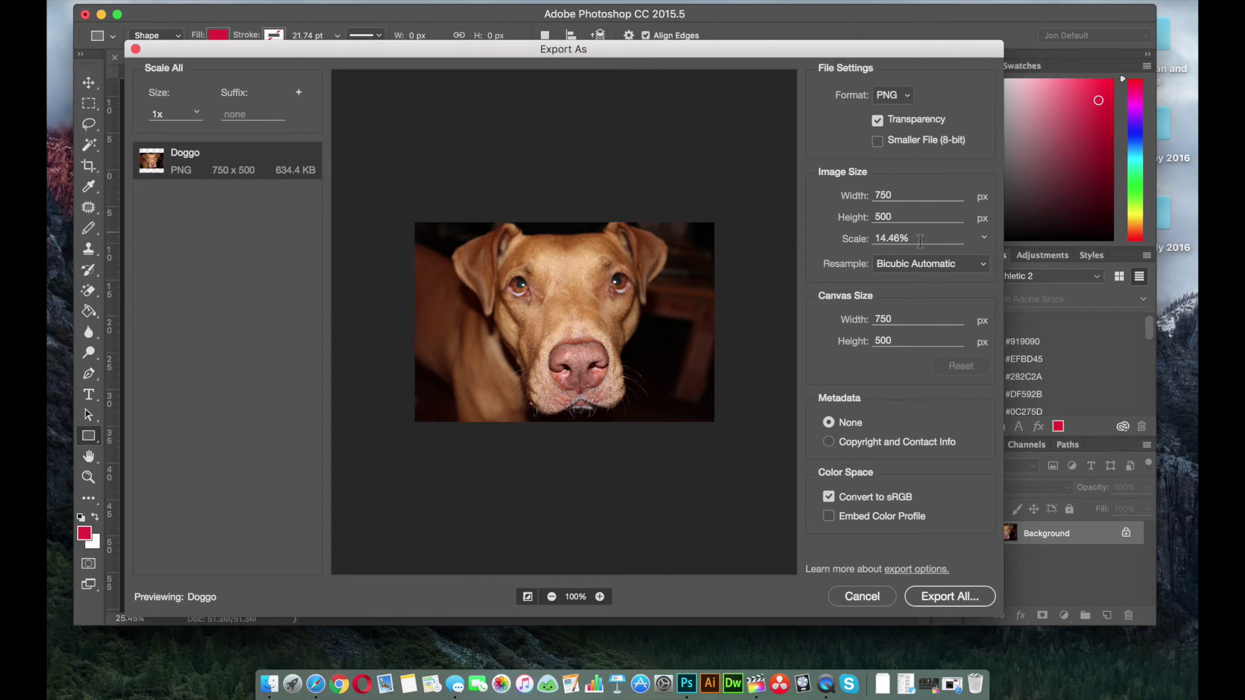
- Set the export scale to 100% and zoom the preview out to the whole photo
left_click(984, 238)
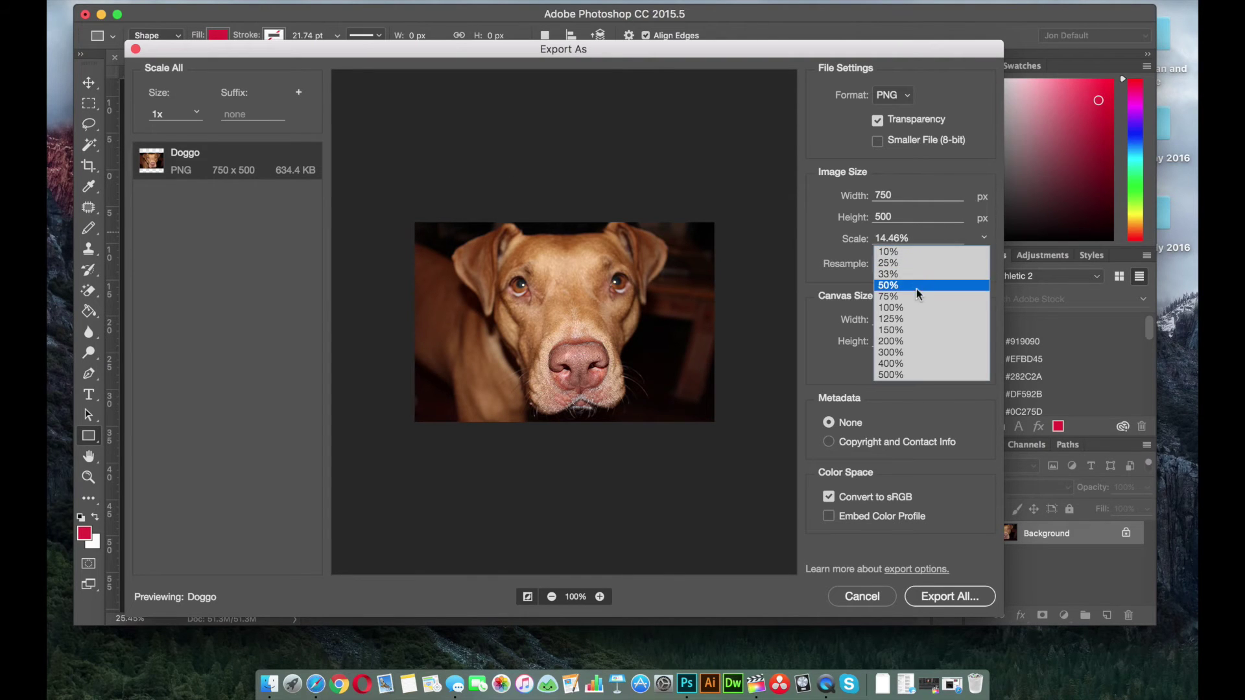
left_click(901, 310)
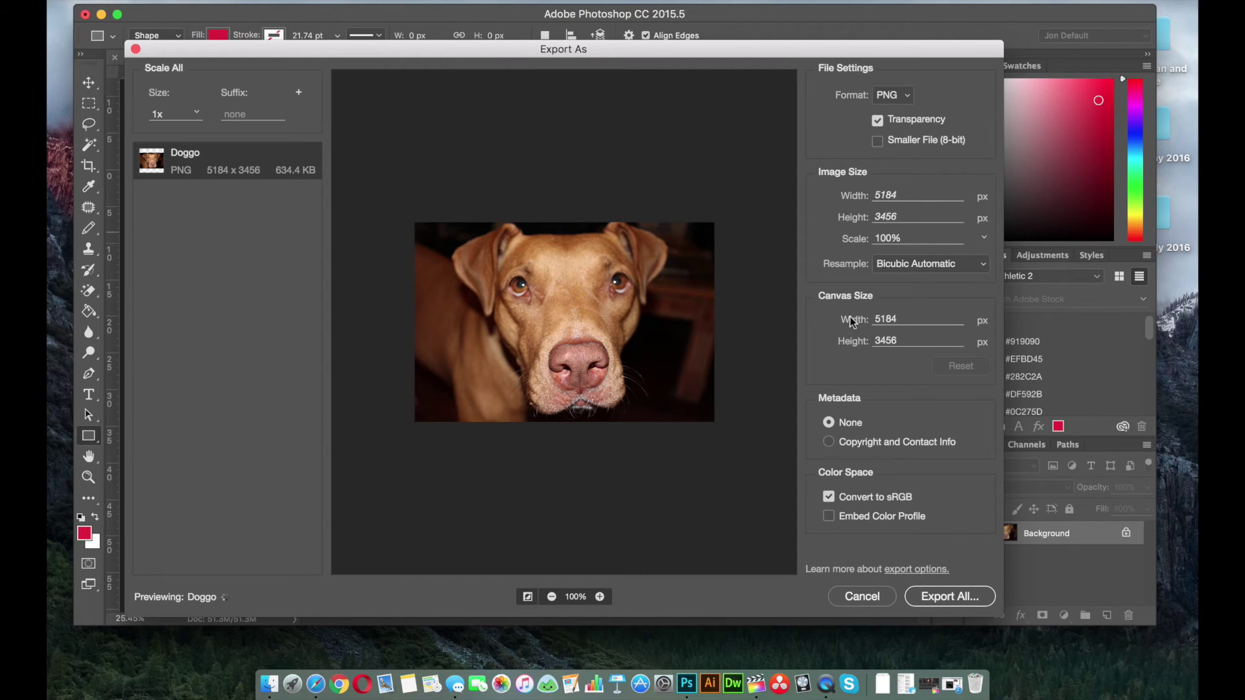
left_click_drag(818, 312, 887, 316)
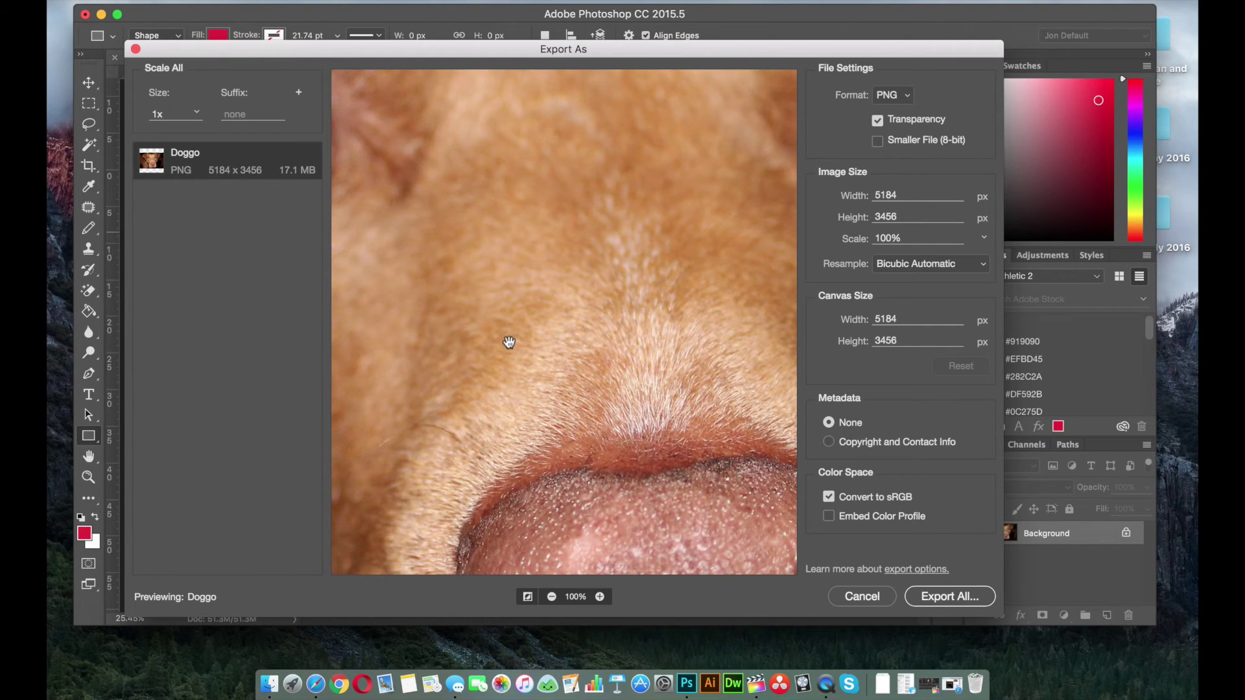
left_click(552, 596)
left_click(552, 597)
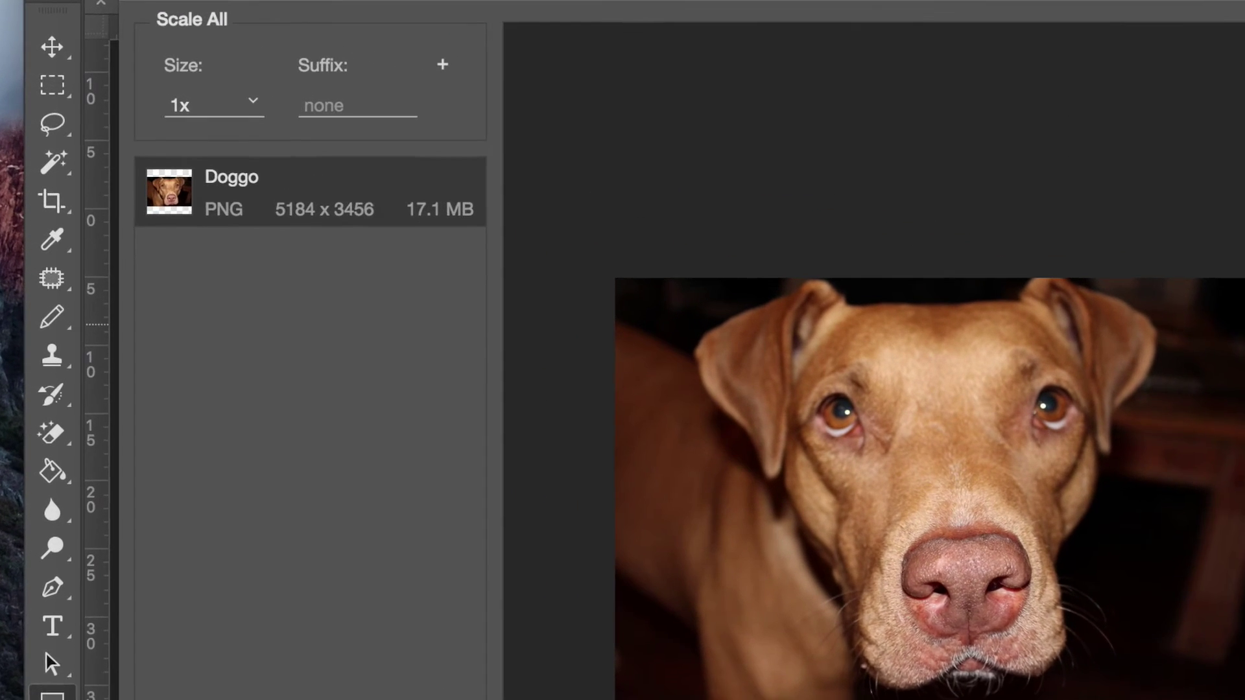
- Enter width 1500 so the PNG becomes 1500 × 1000 px, then start the export
double_click(903, 195)
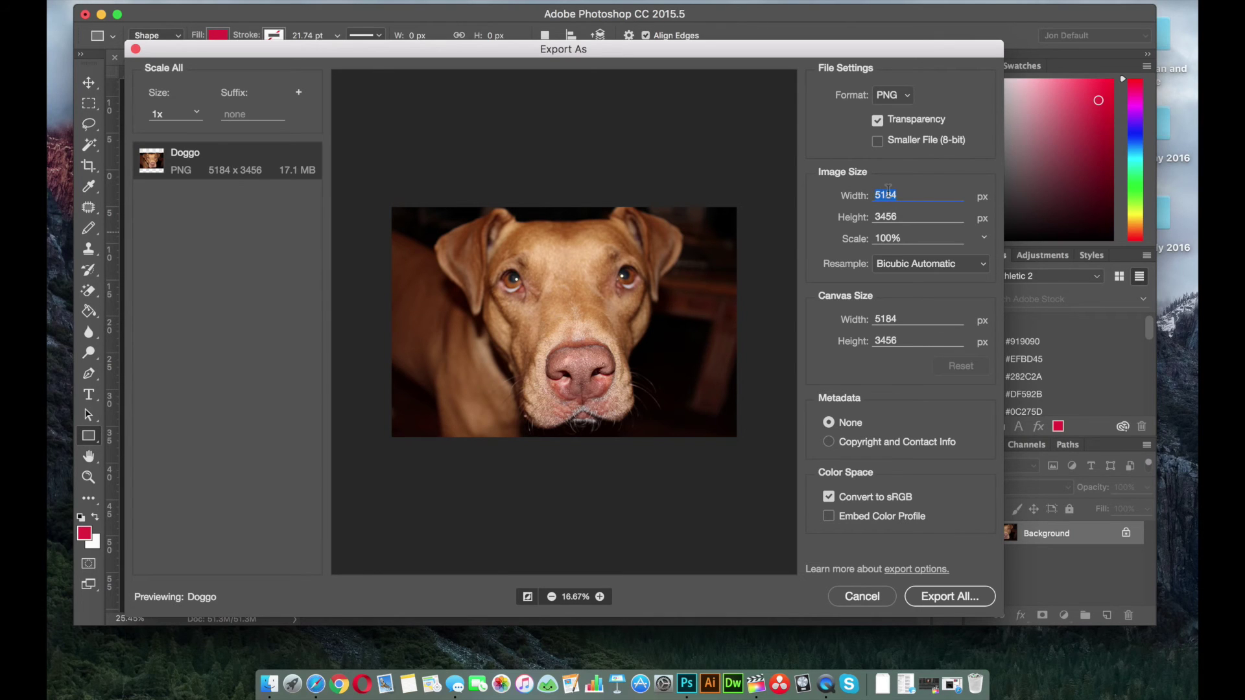
type("1500")
left_click(936, 597)
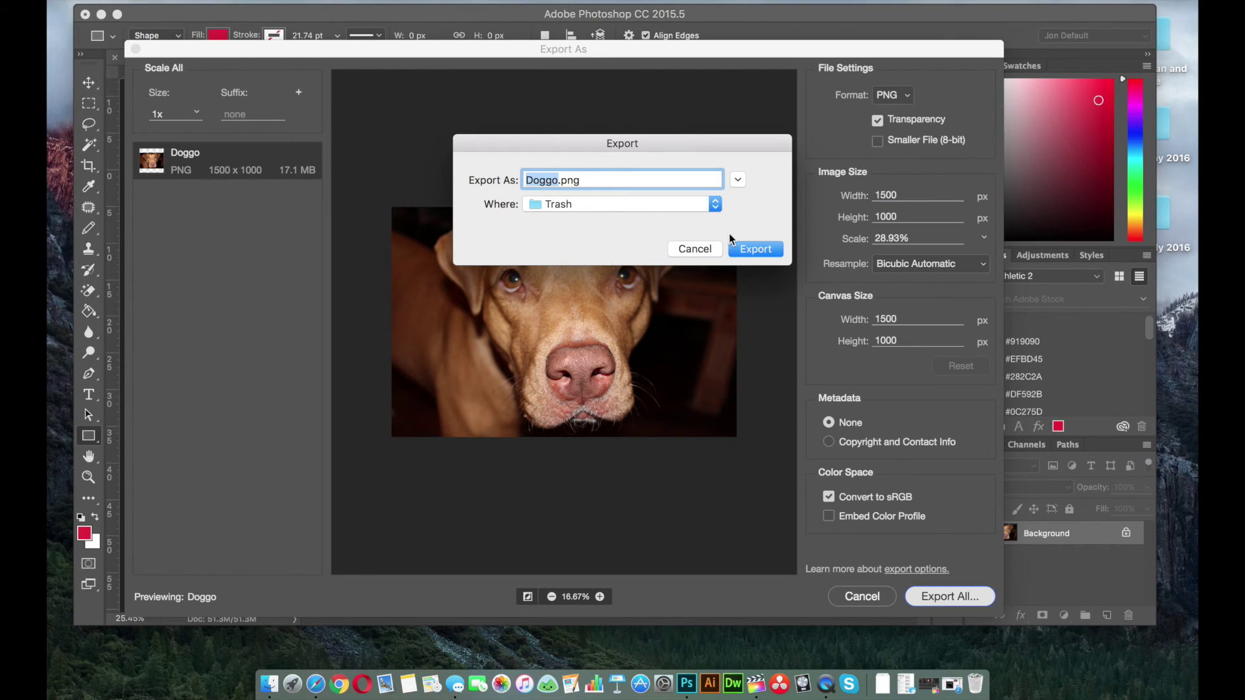
- Save Doggo.png to the Desktop
left_click(629, 199)
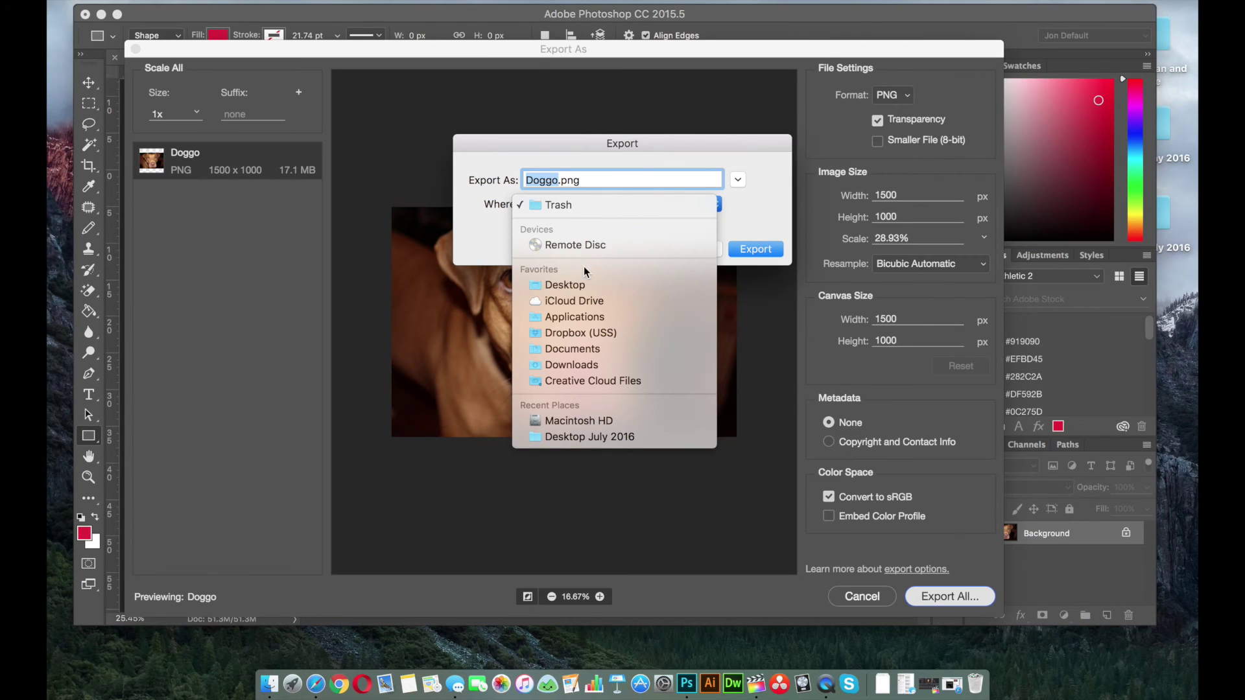
left_click(574, 283)
left_click(752, 250)
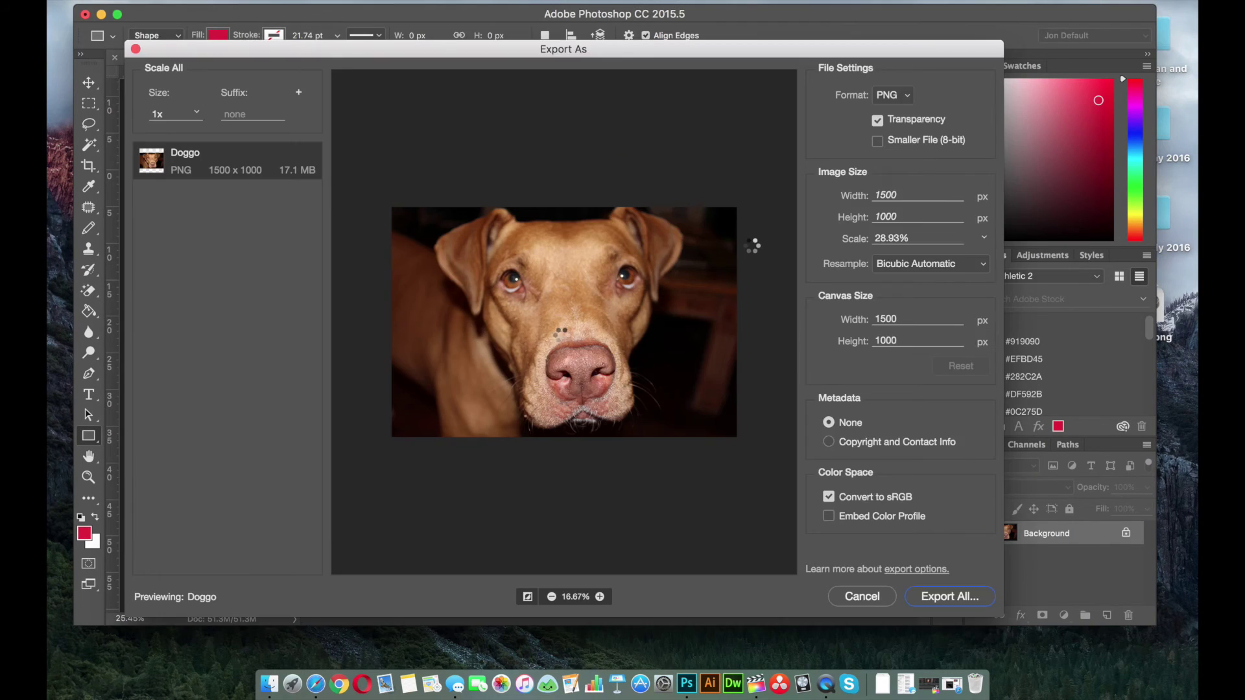
- Minimise Photoshop, drag Doggo.png next to Dog.jpg, and select both files
left_click(101, 14)
left_click(1159, 300)
left_click_drag(1159, 300, 552, 316)
left_click(626, 317)
- Preview both photos in Quick Look, flipping between Doggo.png and Dog.jpg to compare them
key("space")
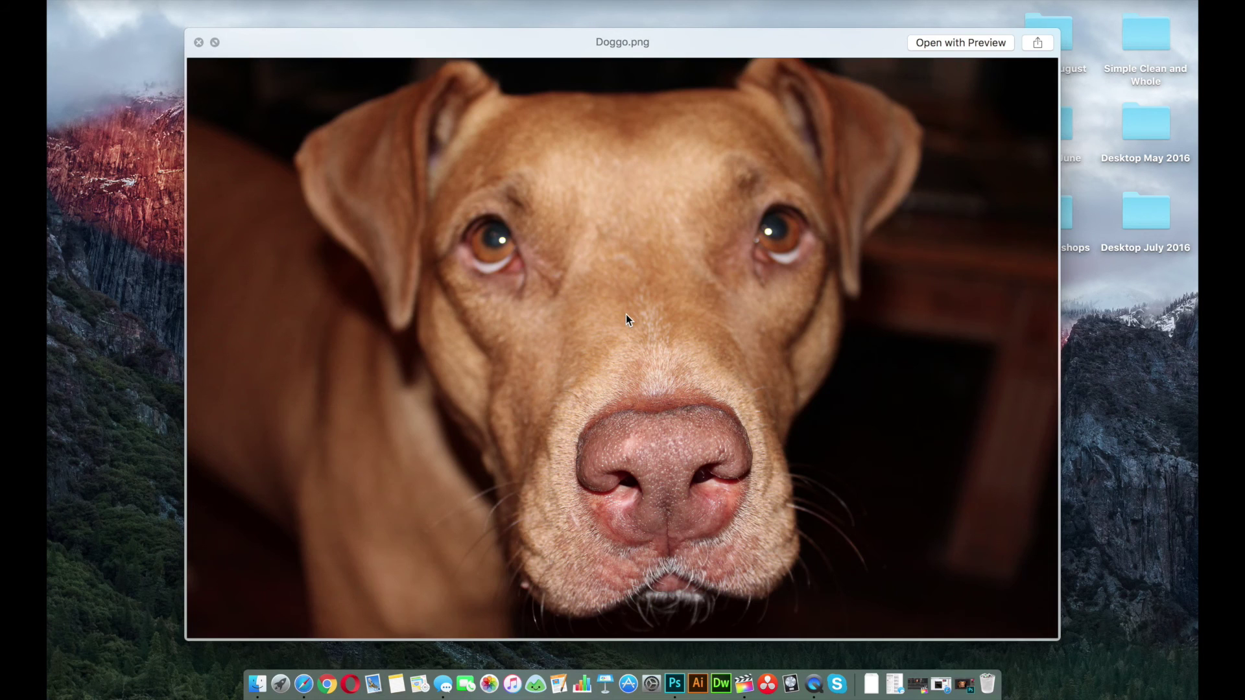
key("Up")
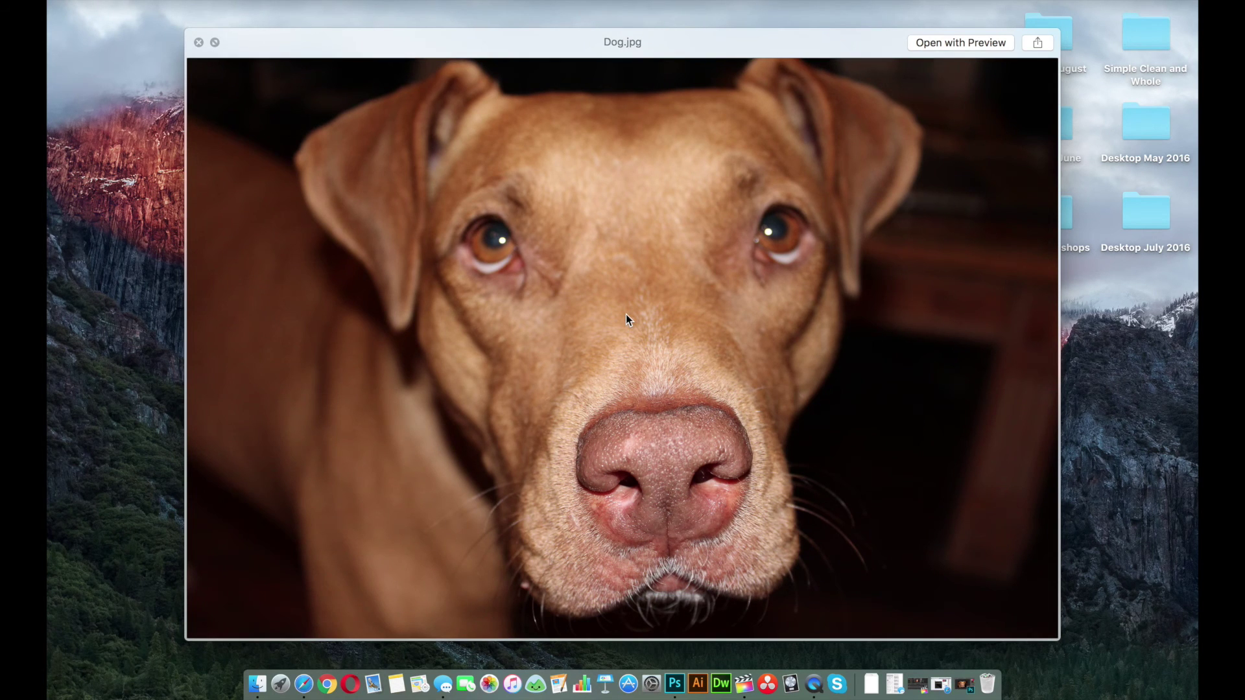
key("Down")
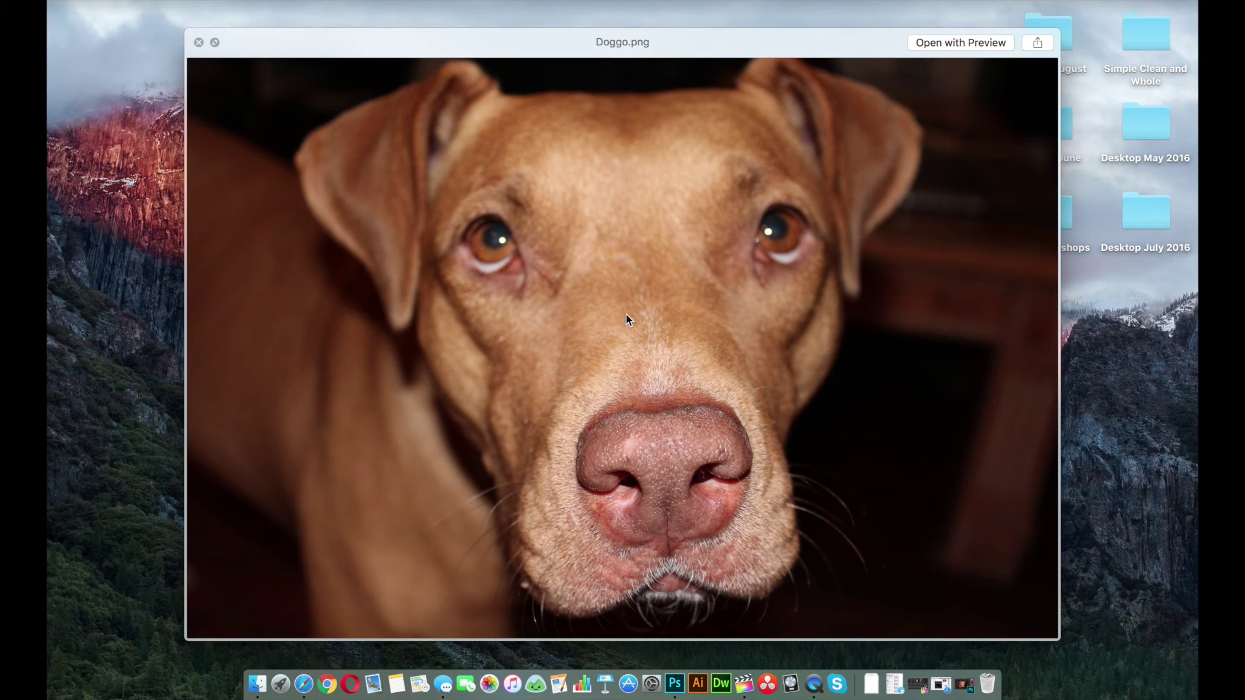
key("Up")
key("Down")
key("Up")
key("Down")
key("Up")
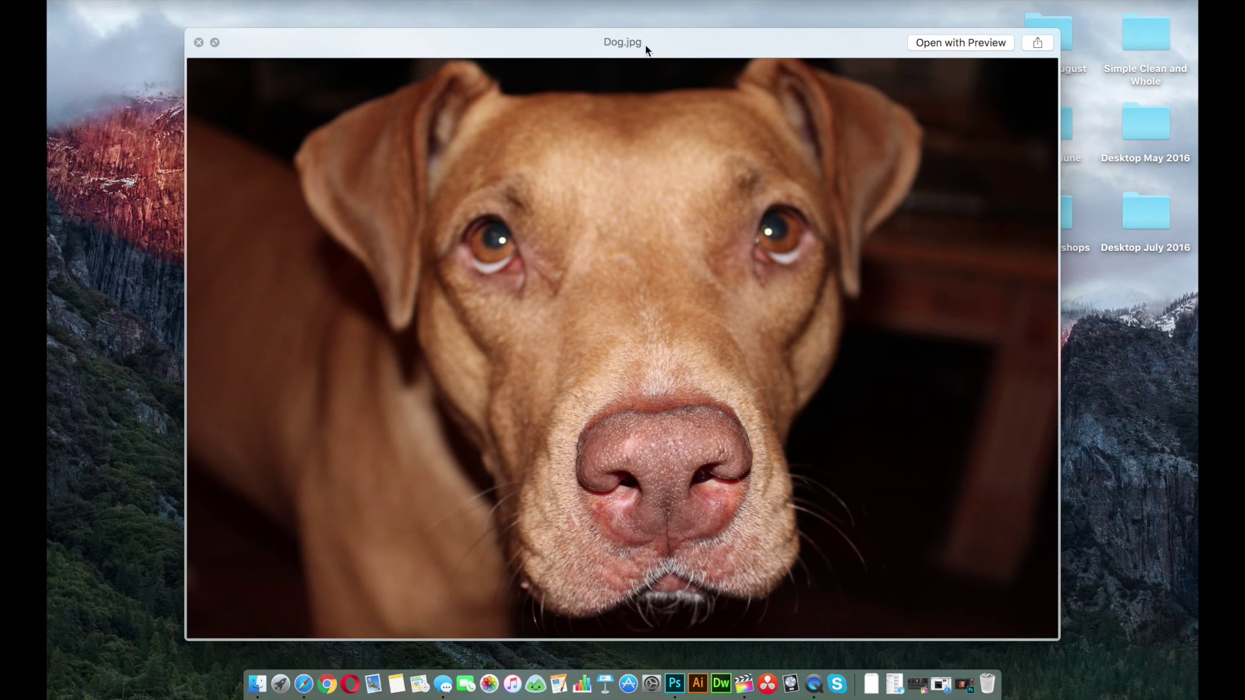
key("Down")
key("Up")
key("Down")
- Close the preview, deselect the files, and nudge Doggo.png into place beside Dog.jpg
key("space")
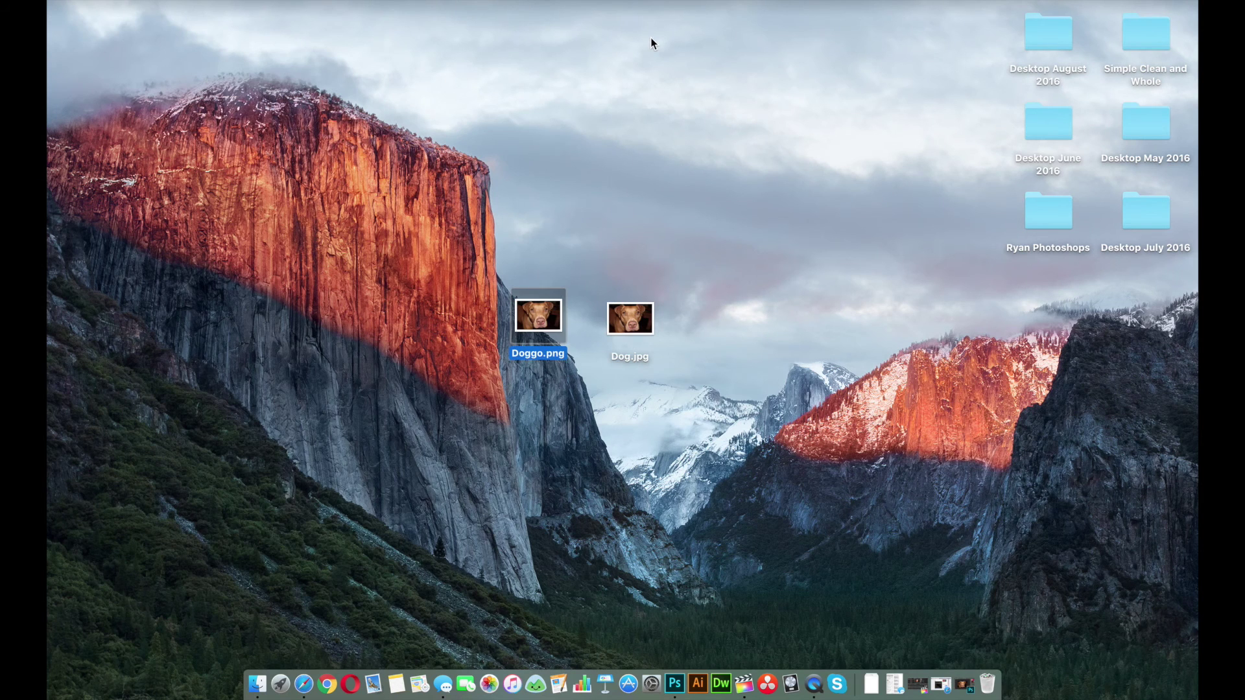
left_click(660, 152)
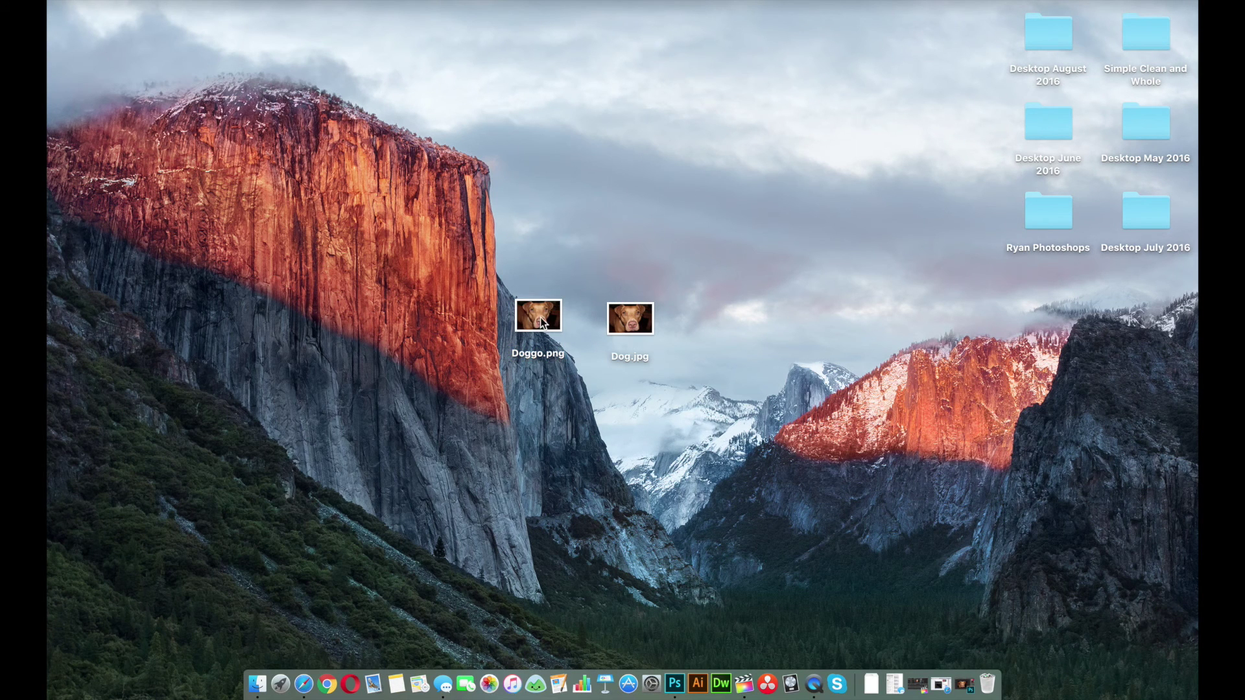
mouse_move(542, 319)
left_mouse_down()
mouse_move(484, 307)
mouse_move(558, 338)
mouse_move(522, 312)
left_mouse_up()
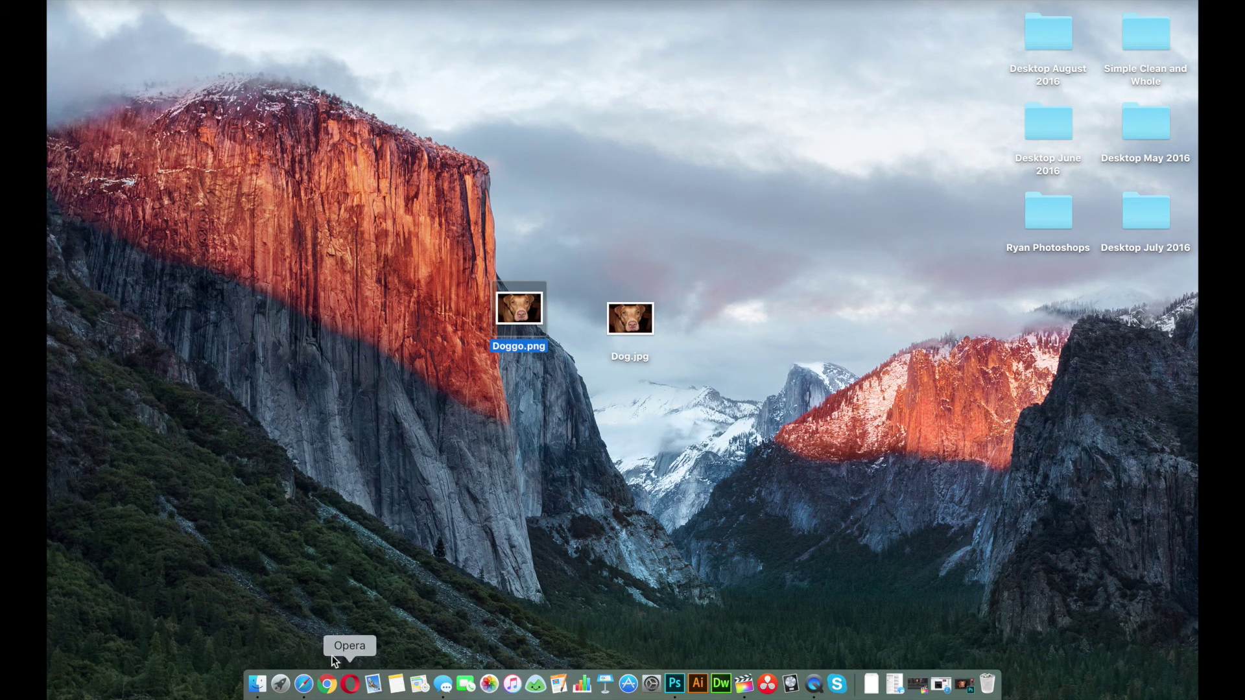
- Switch to Safari showing the WP Smush - Image Optimization plugin page
left_click(304, 683)
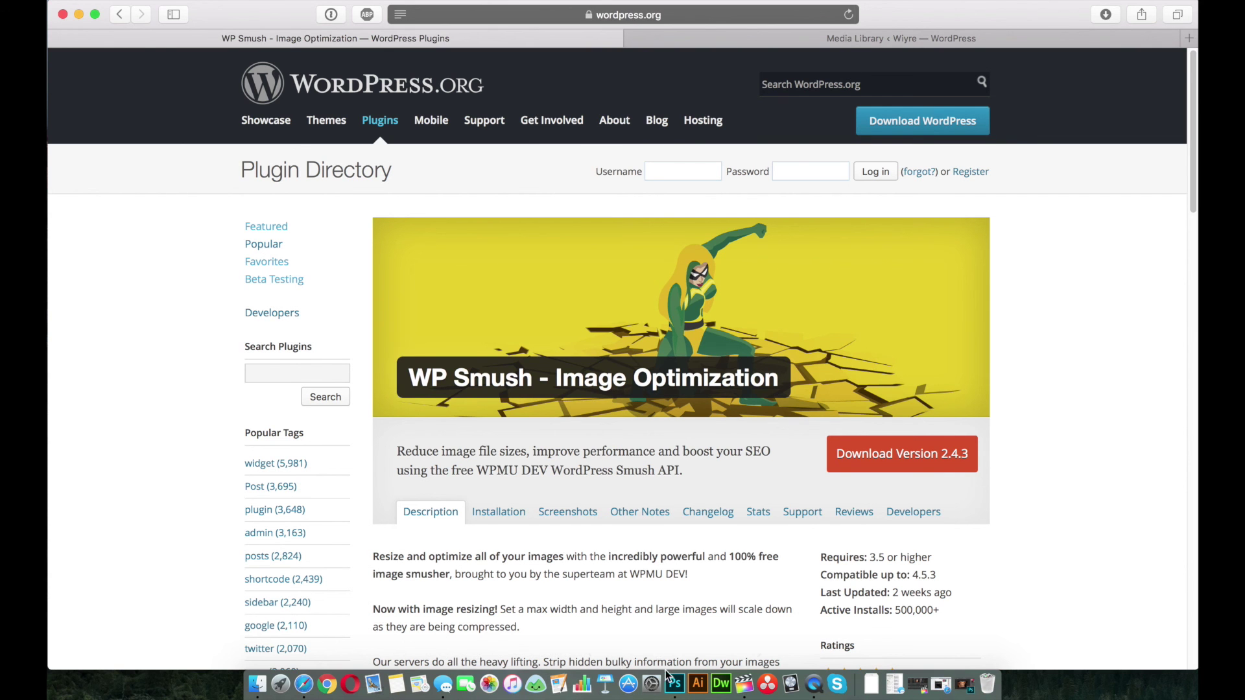
- Bring the Photoshop window with the Doggo.jpg photo back to the front
left_click(676, 693)
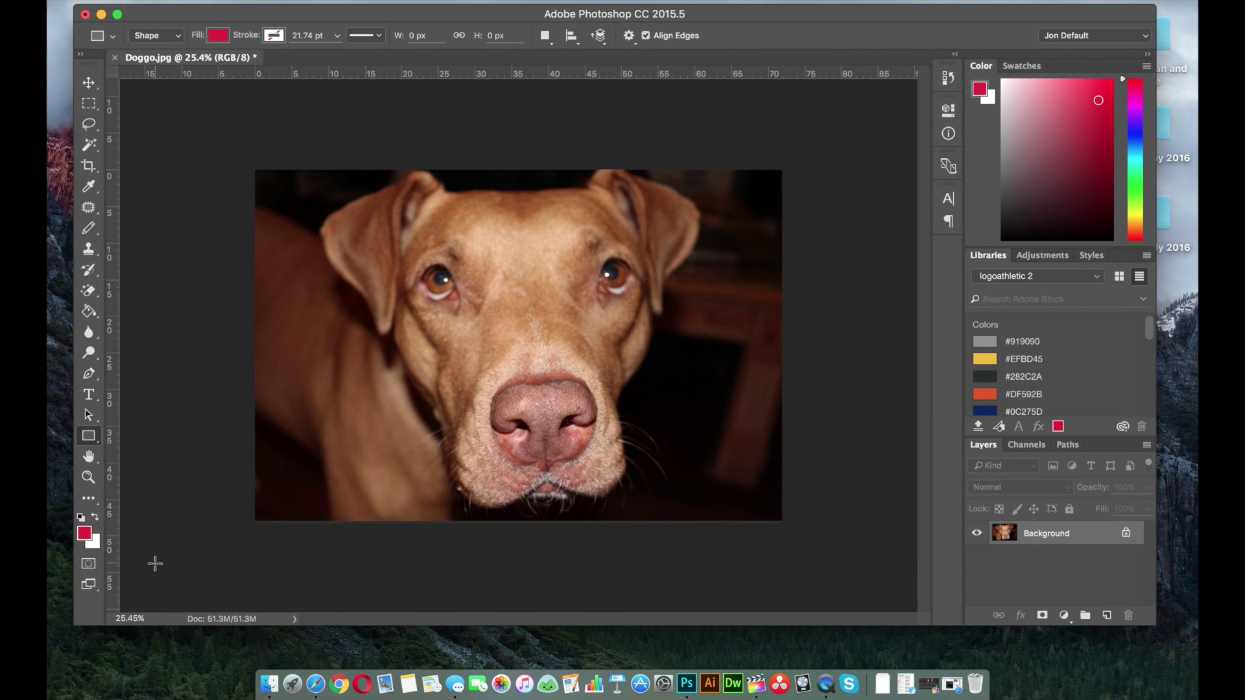